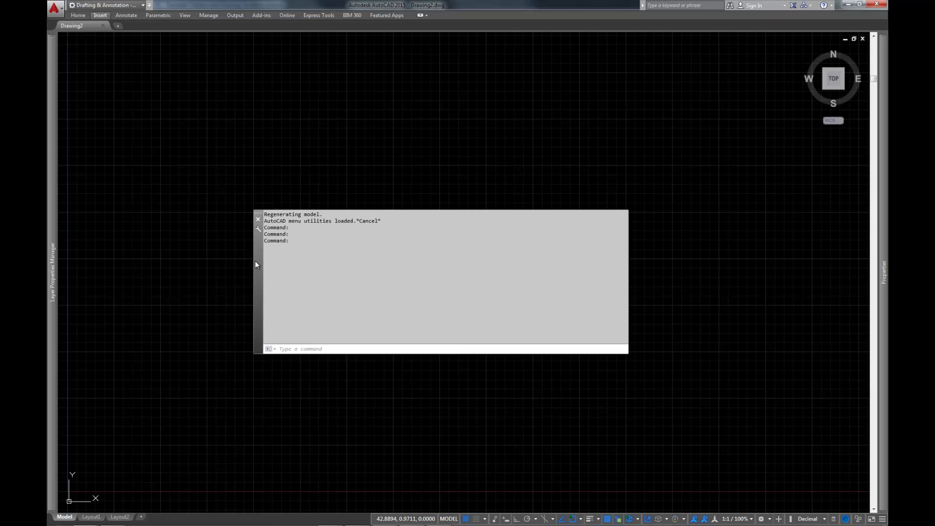
# Move the floating command-line window slightly higher over the drawing area
pyautogui.moveTo(255, 261)
pyautogui.mouseDown()
pyautogui.moveTo(308, 239)
pyautogui.moveTo(256, 247)
pyautogui.moveTo(253, 224)
pyautogui.moveTo(257, 238)
pyautogui.mouseUp()
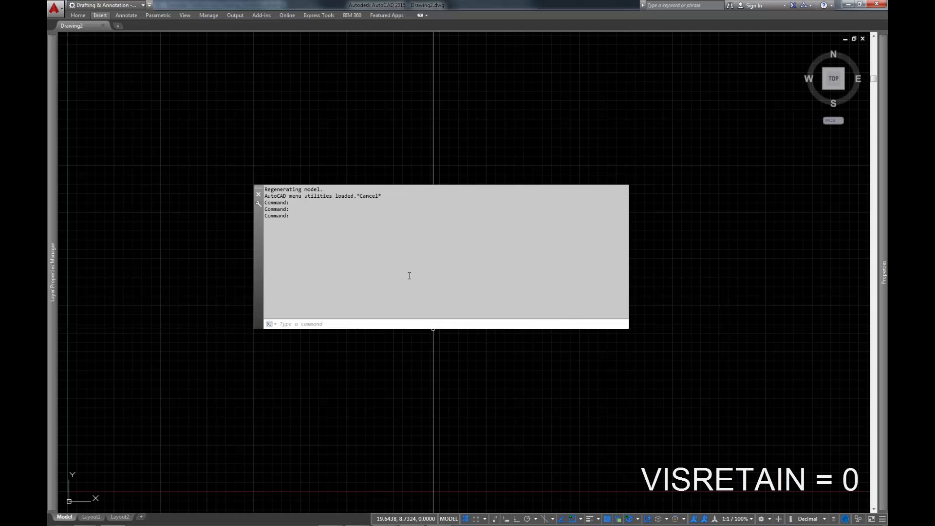
# Enter VISRETAIN at the command line and bring up its Help page
pyautogui.write('VISRETAIN')
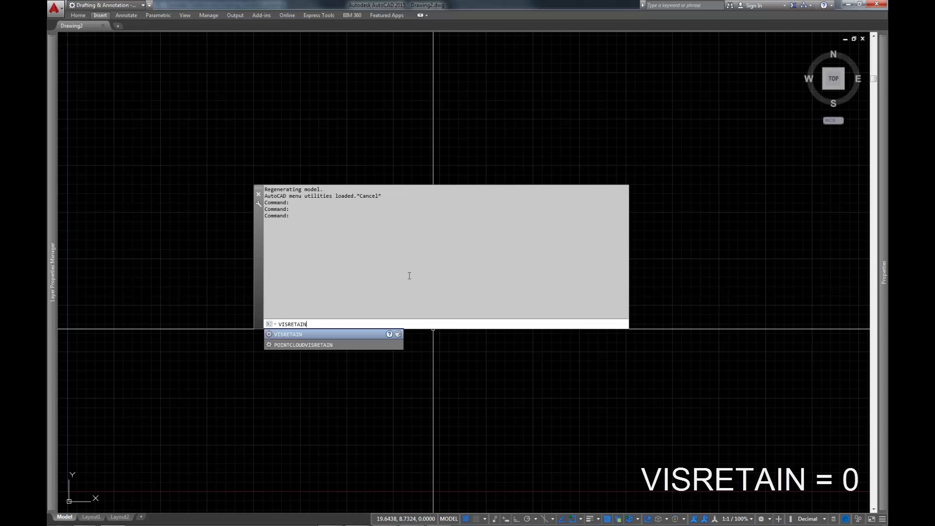
pyautogui.press('F1')
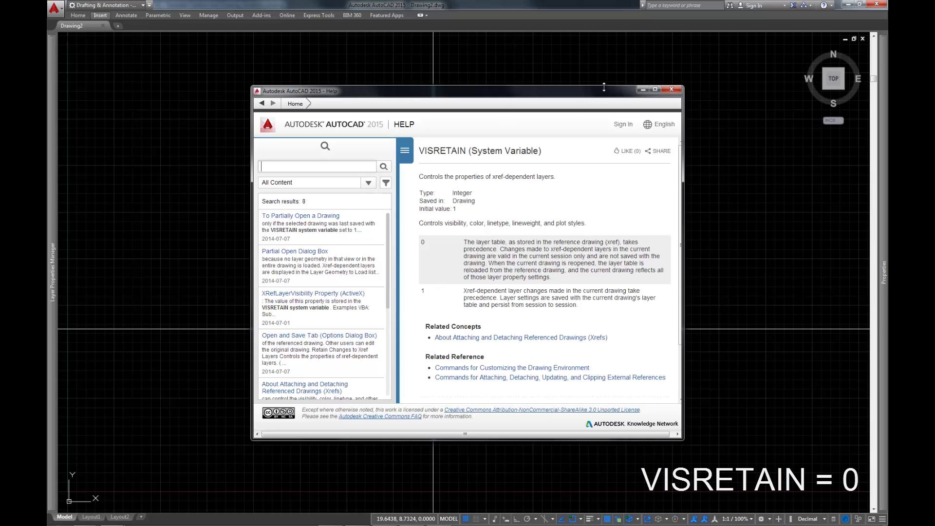
pyautogui.click(670, 89)
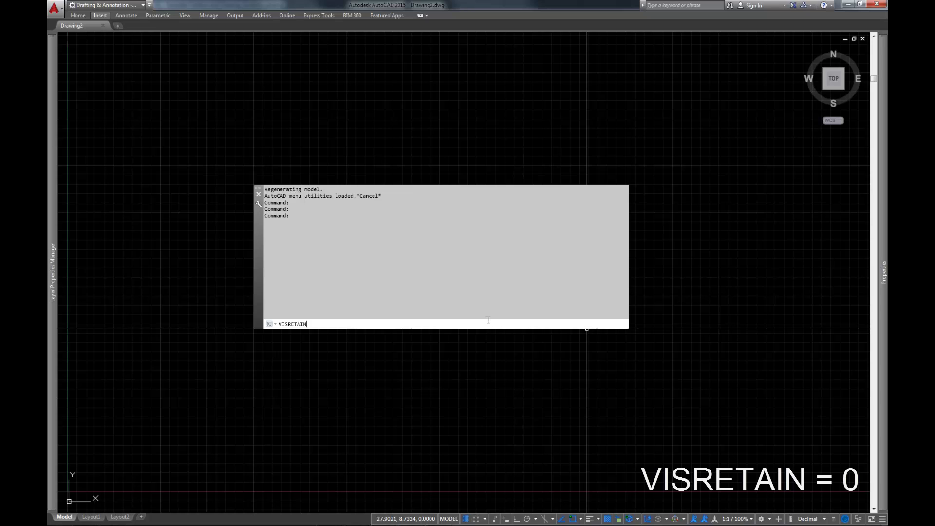
# Run VISRETAIN and change its value from 1 to 0
pyautogui.press('Return')
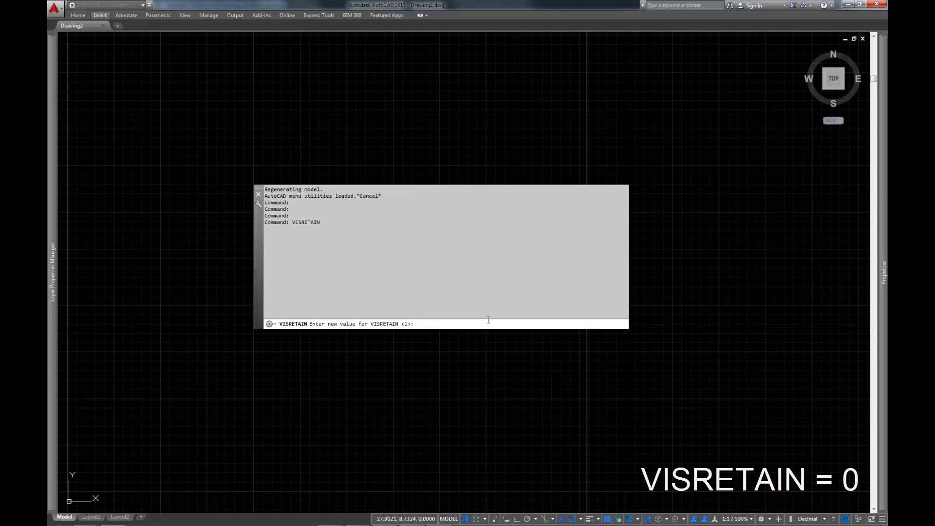
pyautogui.write('0')
pyautogui.press('Return')
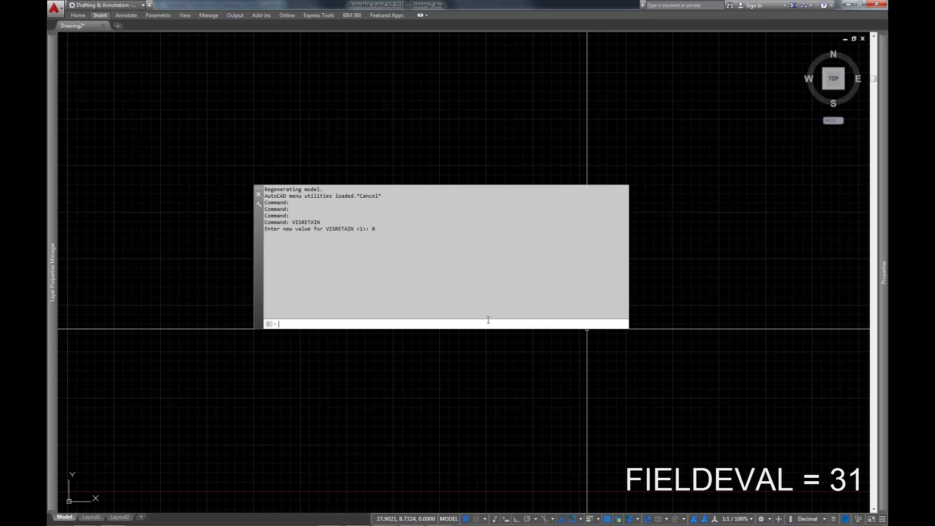
# Start FIELDEVAL and review its Help page: initial value 31 and bitcodes 0–4
pyautogui.write('fieldeval')
pyautogui.press('Return')
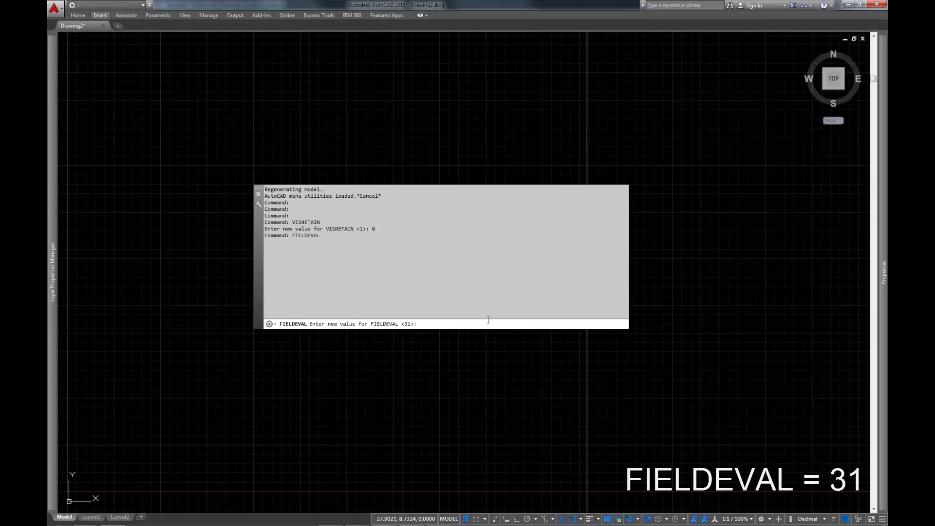
pyautogui.press('F1')
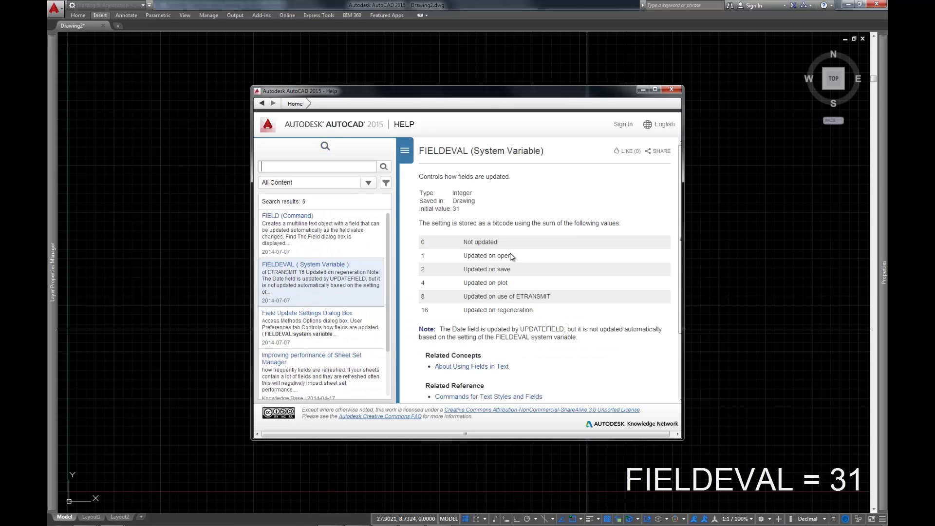
pyautogui.doubleClick(455, 208)
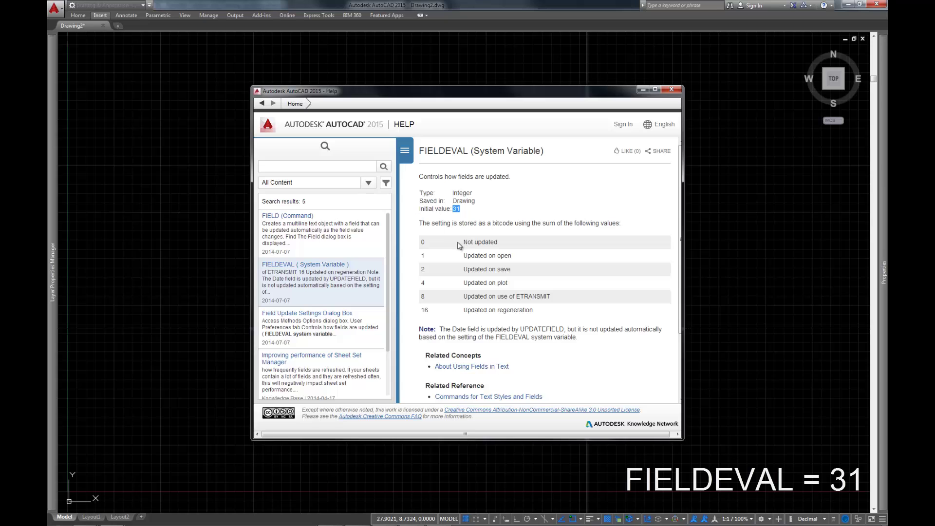
pyautogui.moveTo(424, 242); pyautogui.dragTo(438, 311)
pyautogui.click(507, 310)
pyautogui.click(671, 89)
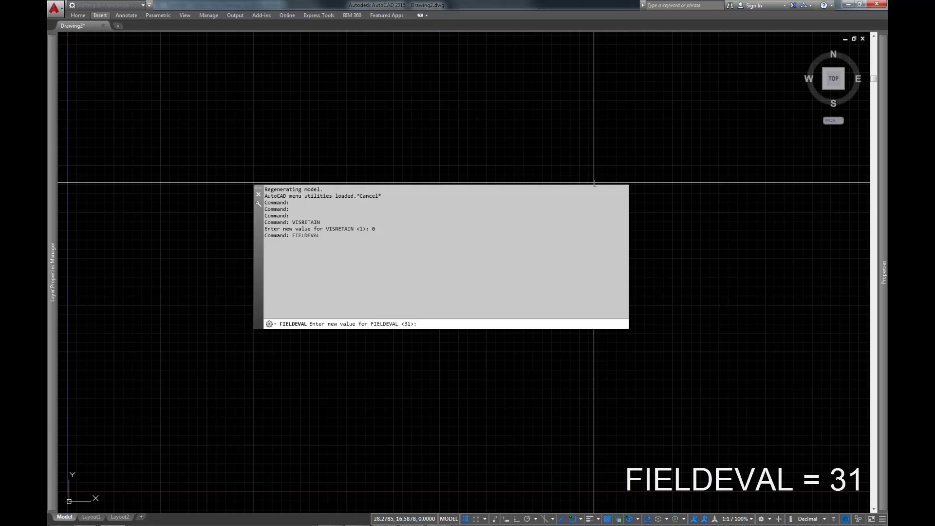
# Leave FIELDEVAL at 31, then set the linetype scale (LTS) factor to 1
pyautogui.press('Return')
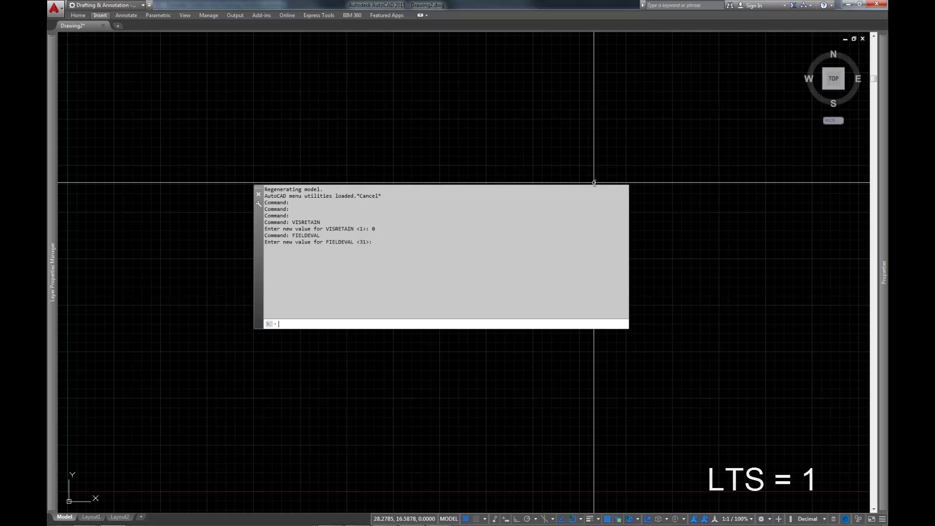
pyautogui.write('LTS')
pyautogui.press('Return')
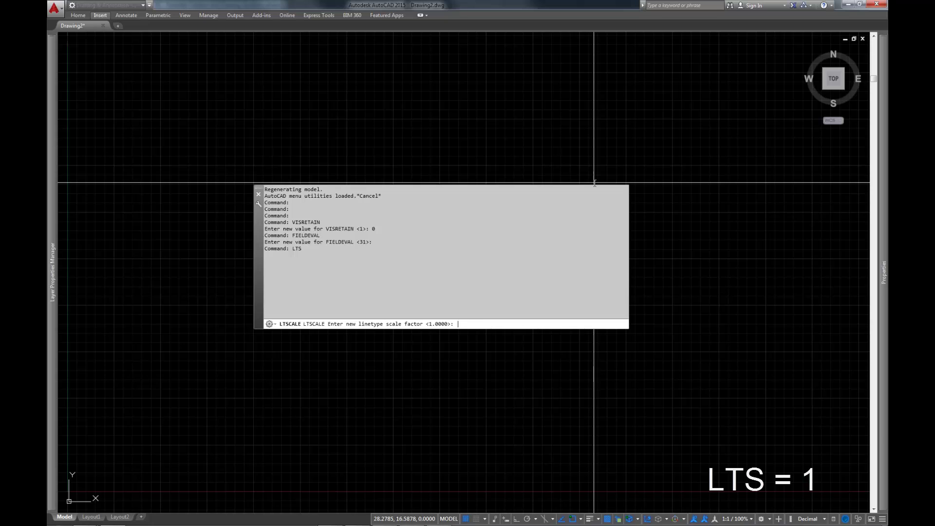
pyautogui.write('1')
pyautogui.press('Return')
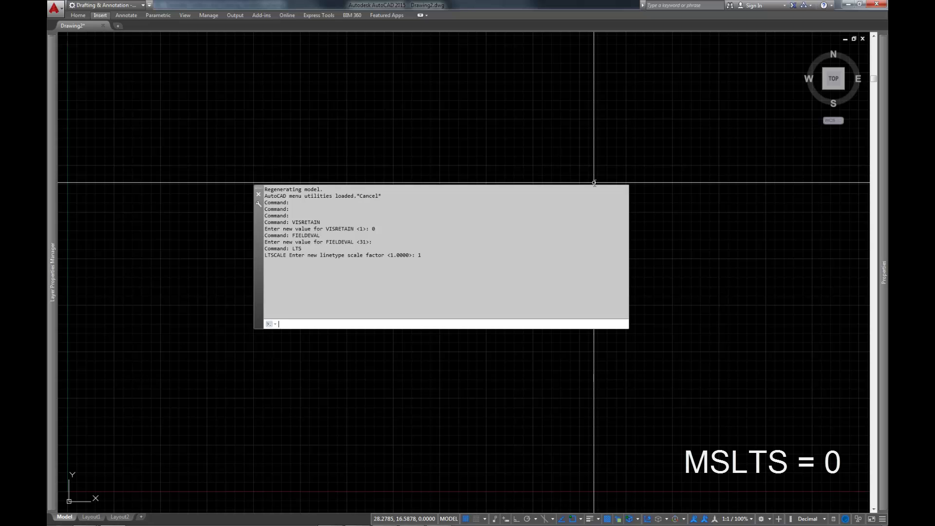
# Check MSLTSCALE in Help, then change it from 1 to 0
pyautogui.write('MSLTSCALE')
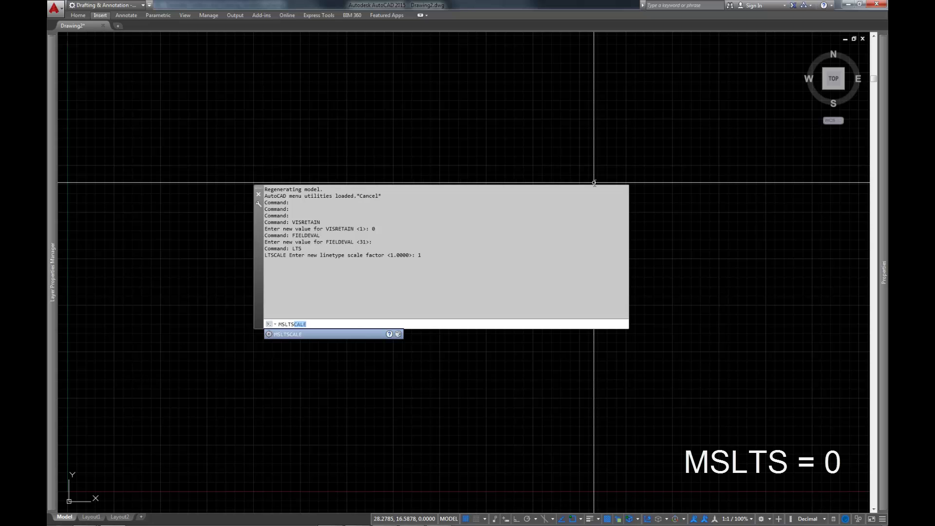
pyautogui.press('F1')
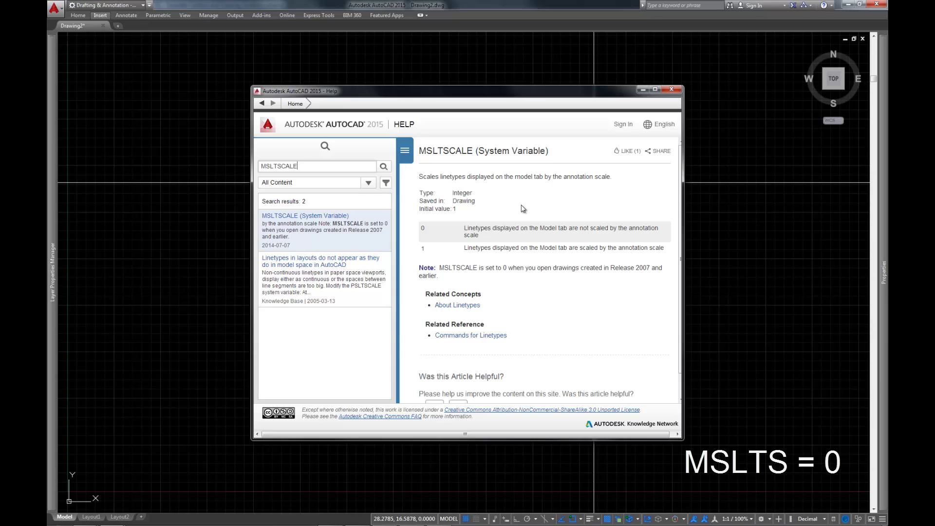
pyautogui.click(672, 90)
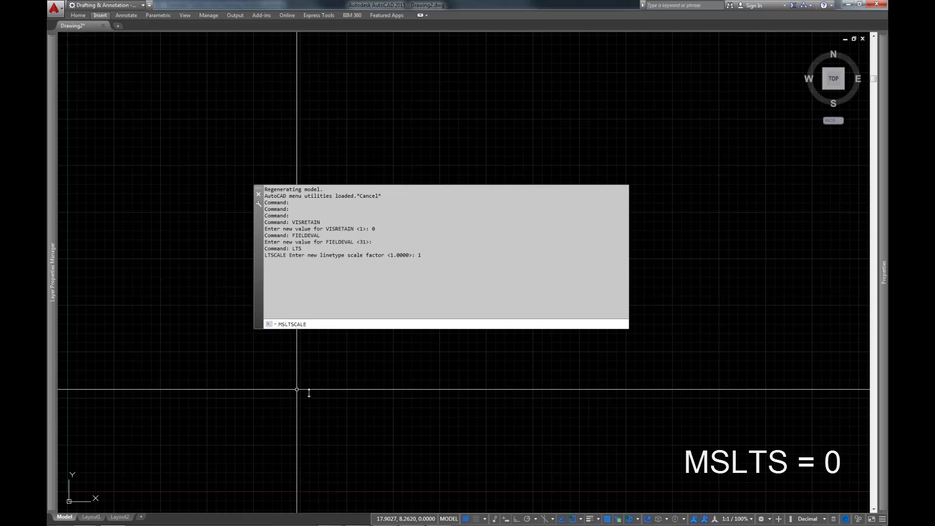
pyautogui.press('Return')
pyautogui.write('0')
pyautogui.press('Return')
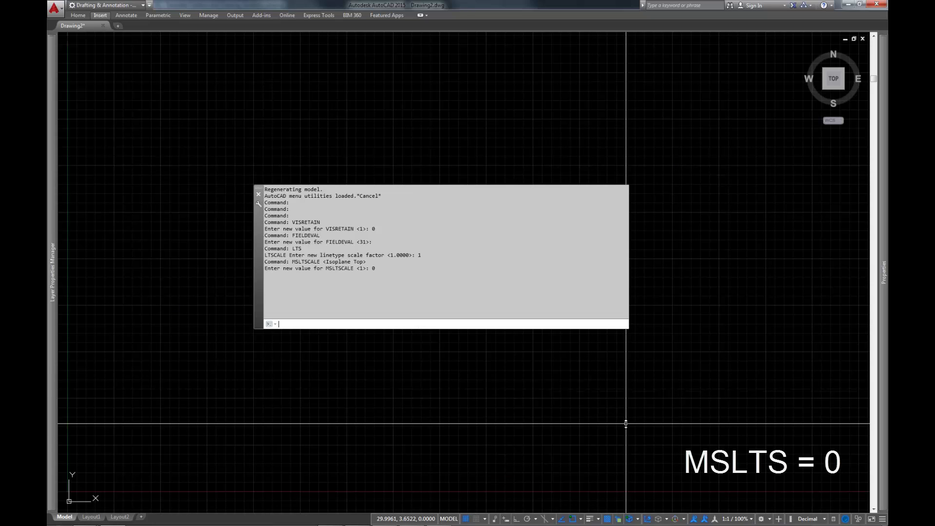
# On the Layout1 tab, set PSLTSCALE from 1 to 0
pyautogui.click(93, 518)
pyautogui.moveTo(118, 518)
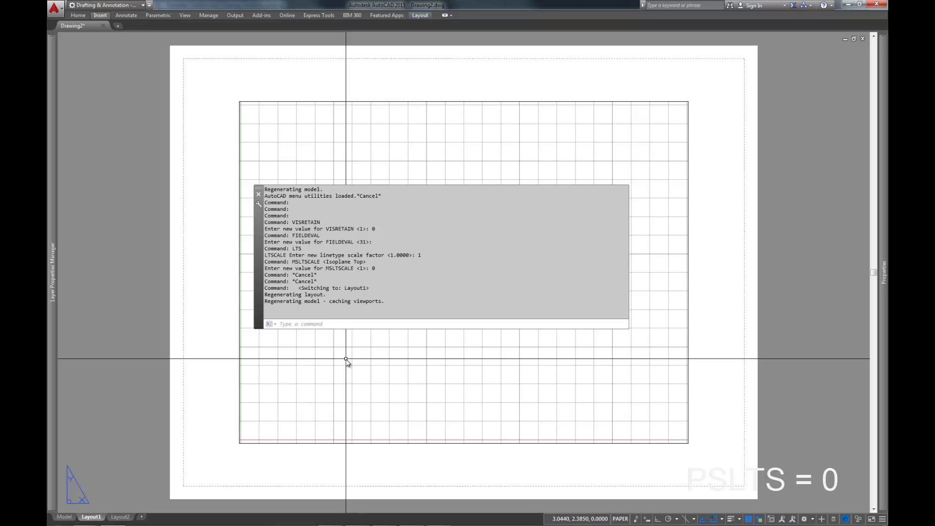
pyautogui.write('PSLTSCALE')
pyautogui.press('Return')
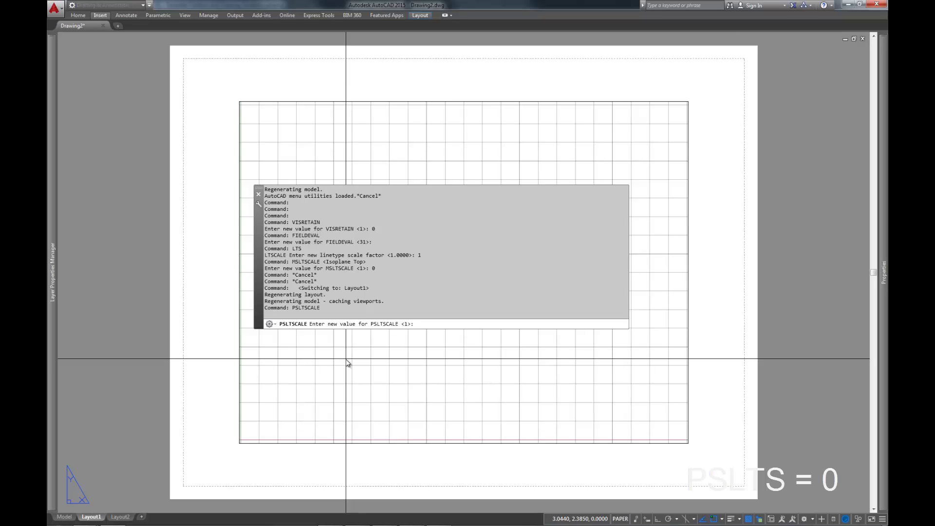
pyautogui.write('0')
pyautogui.press('Return')
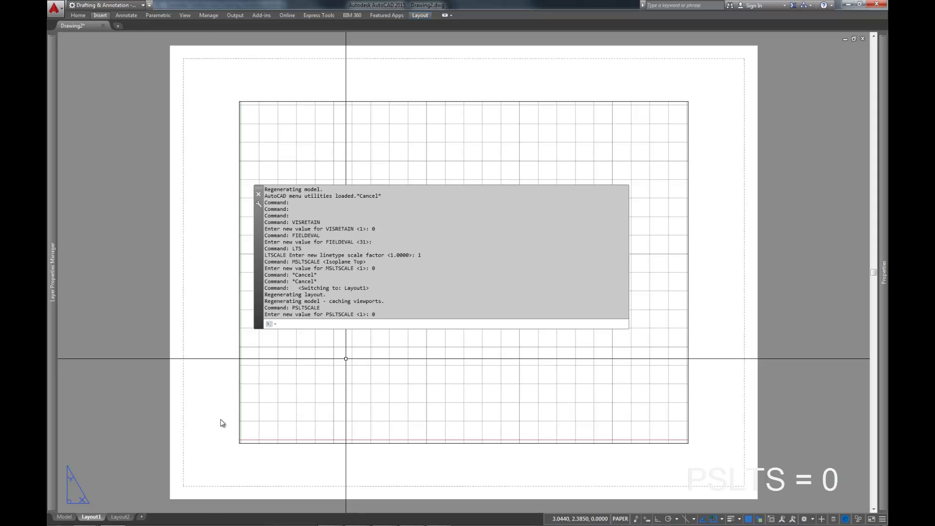
# On the Layout2 tab, set PSLTSCALE from 1 to 0
pyautogui.click(120, 518)
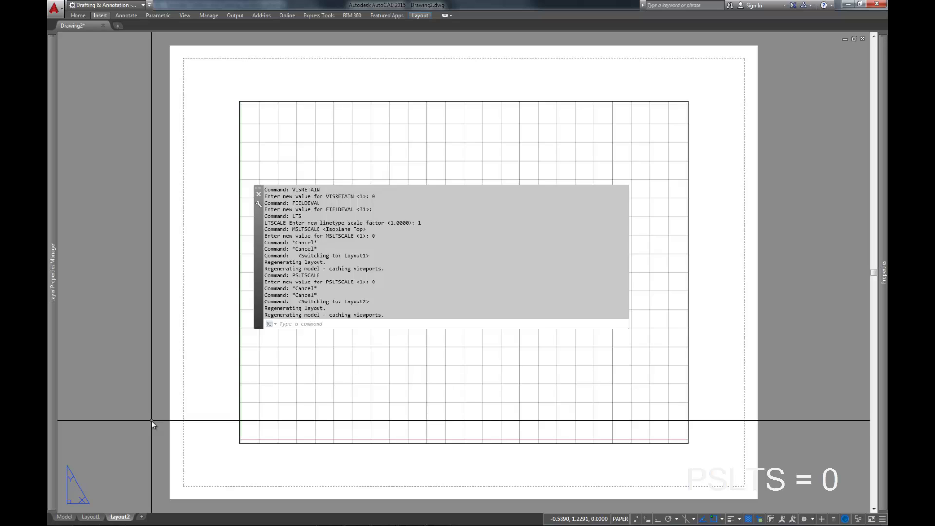
pyautogui.write('psltscale')
pyautogui.press('Return')
pyautogui.write('0')
pyautogui.press('Return')
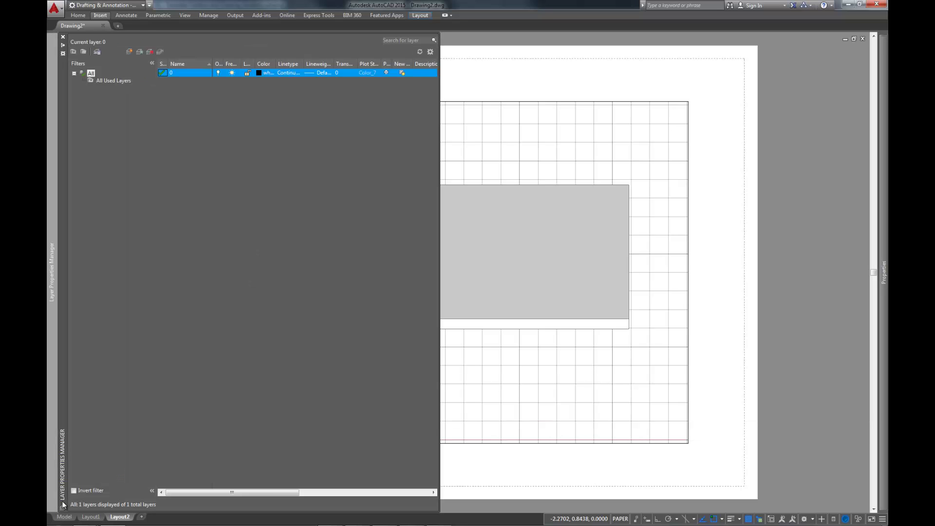
# Back on the Model tab, read MIRRTEXT's Help and keep its value at 0
pyautogui.click(65, 517)
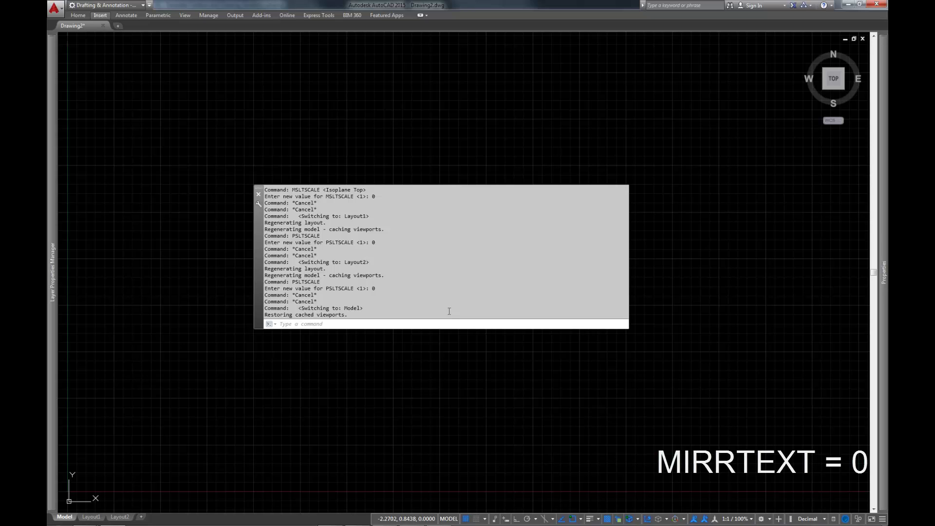
pyautogui.write('mirrtext')
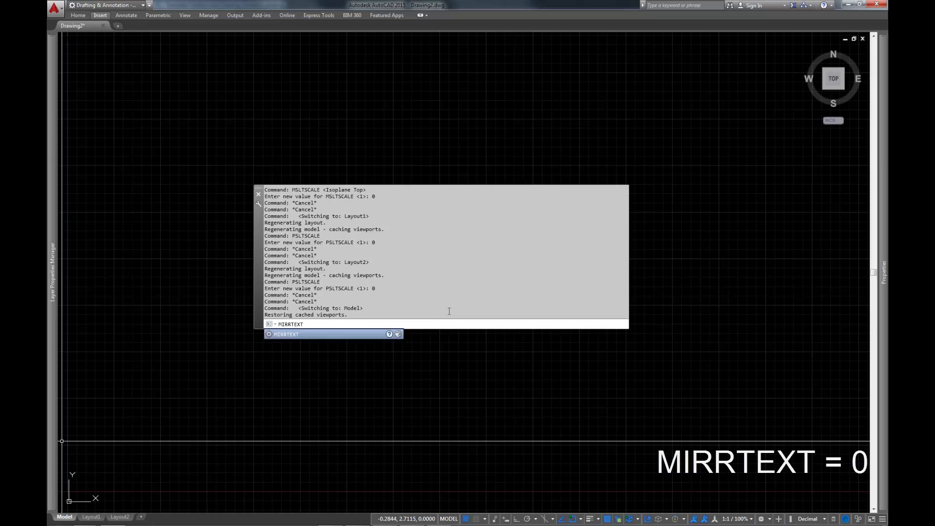
pyautogui.press('F1')
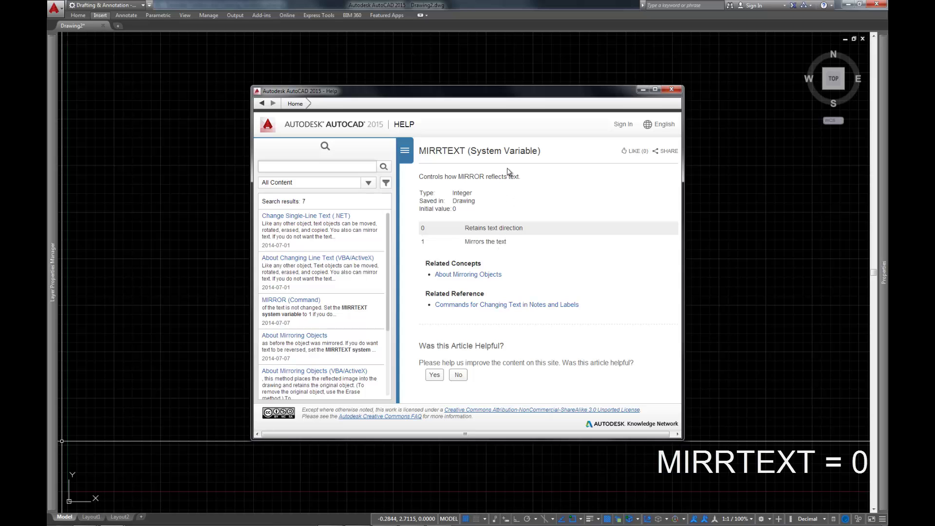
pyautogui.click(671, 89)
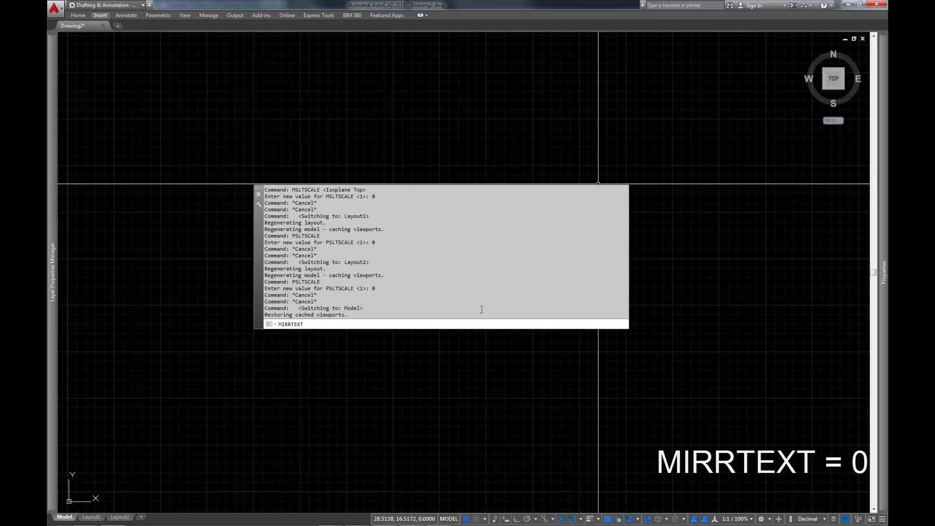
pyautogui.press('Return')
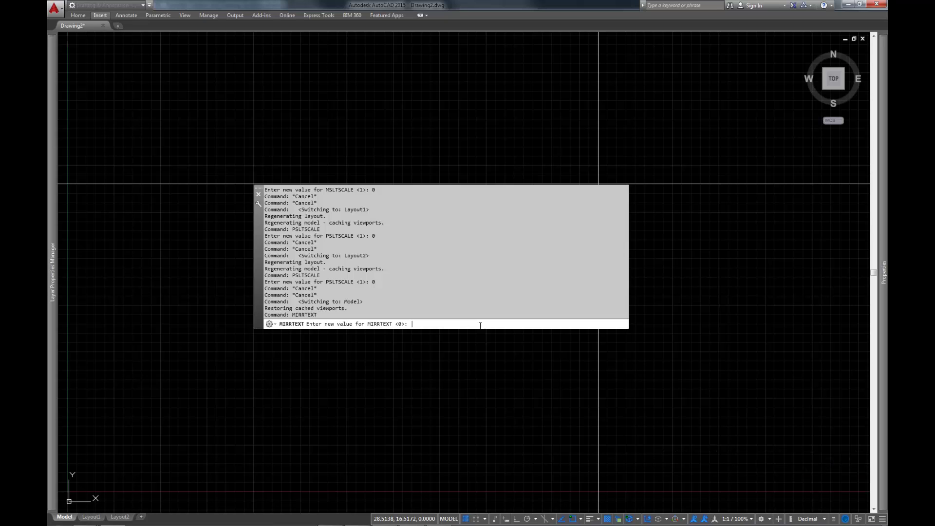
pyautogui.press('Return')
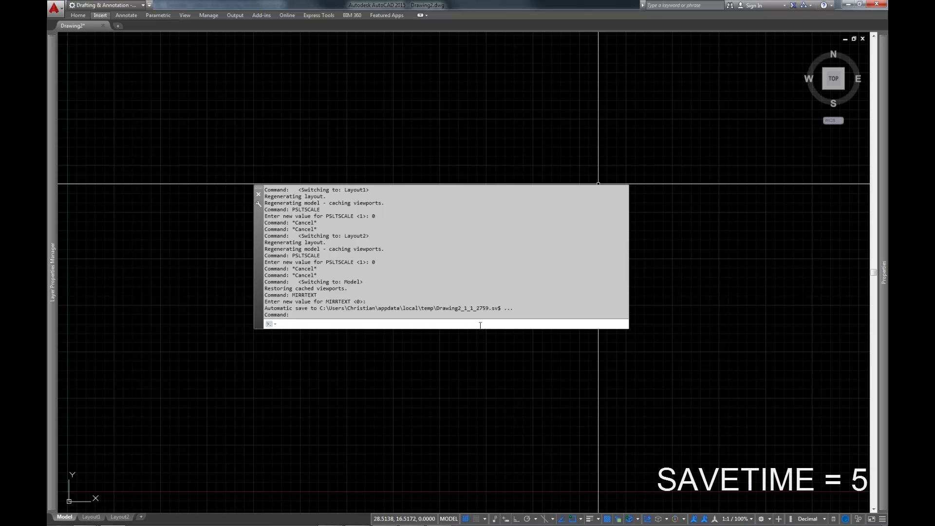
# Set the automatic save interval SAVETIME to 5 minutes
pyautogui.write('SAVETIME')
pyautogui.press('Return')
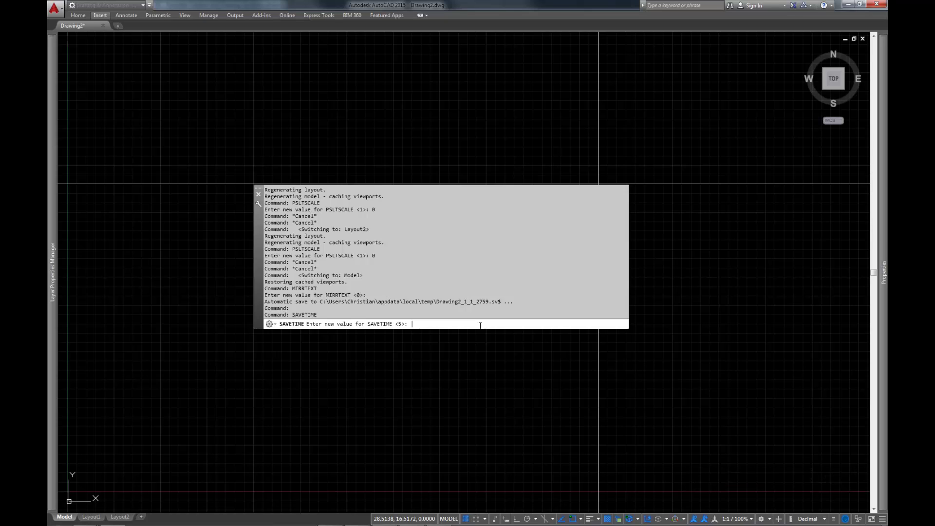
pyautogui.write('5')
pyautogui.press('Return')
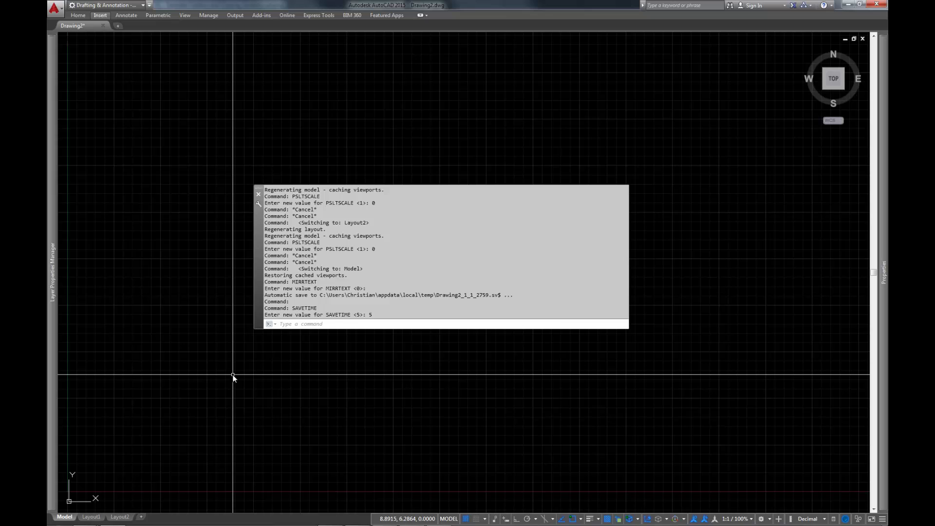
# Start Save As with SA and set the file type to AutoCAD Drawing Template (*.dwt)
pyautogui.write('SA')
pyautogui.press('Return')
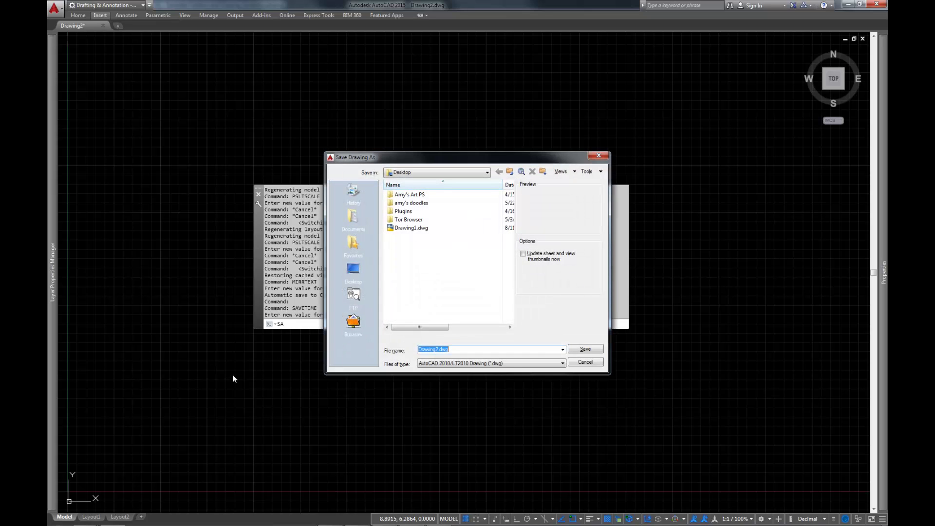
pyautogui.click(452, 365)
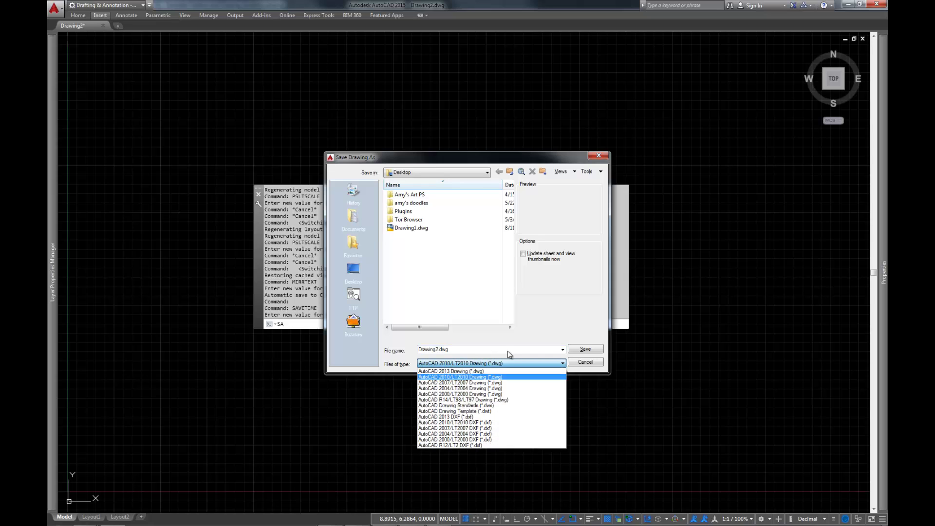
pyautogui.click(500, 415)
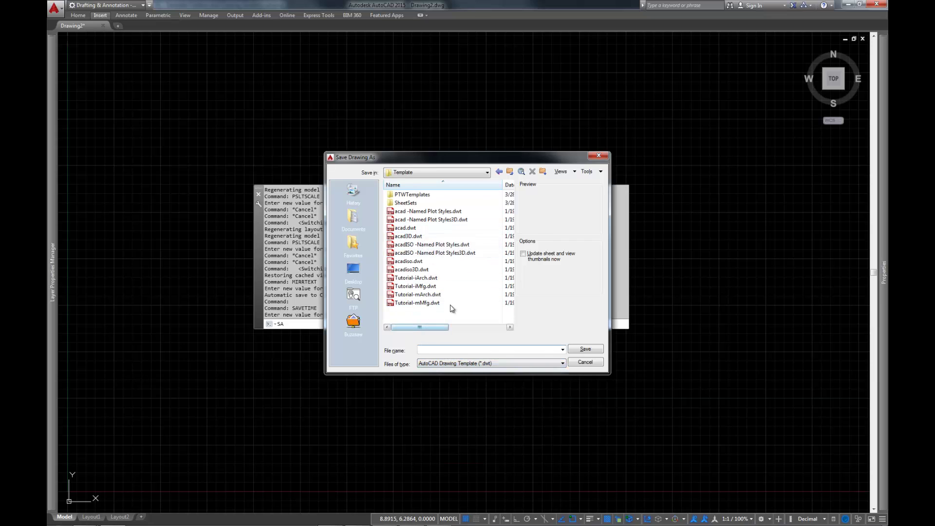
# Keep the Template folder as the location and enter the file name 'Configuring AutoCAD'
pyautogui.click(423, 172)
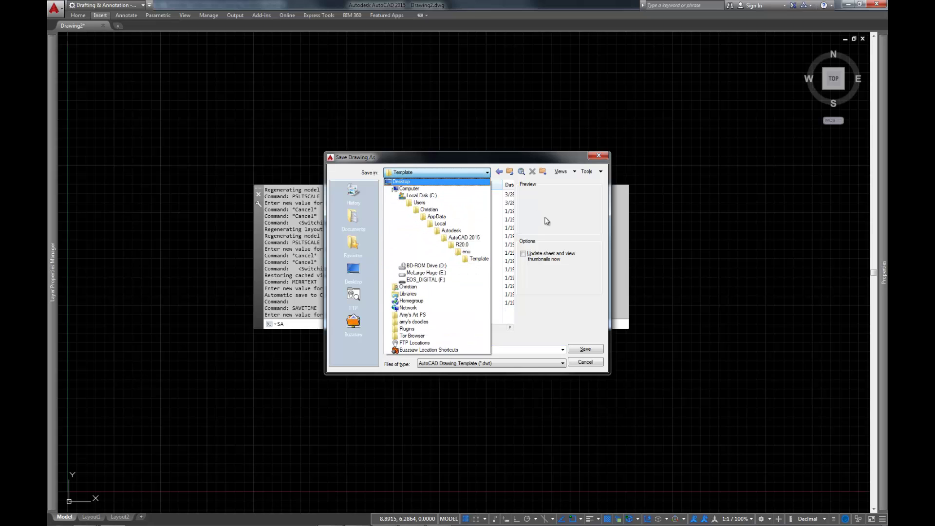
pyautogui.click(570, 213)
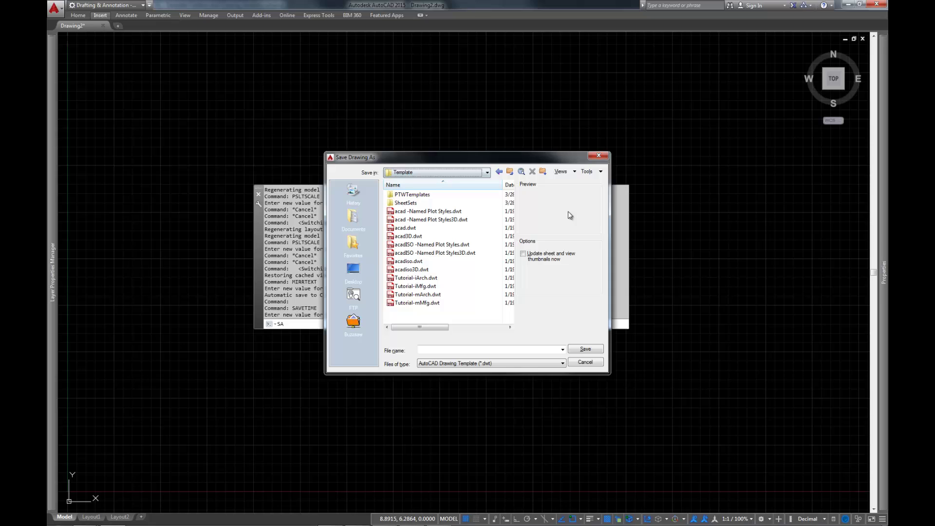
pyautogui.click(440, 350)
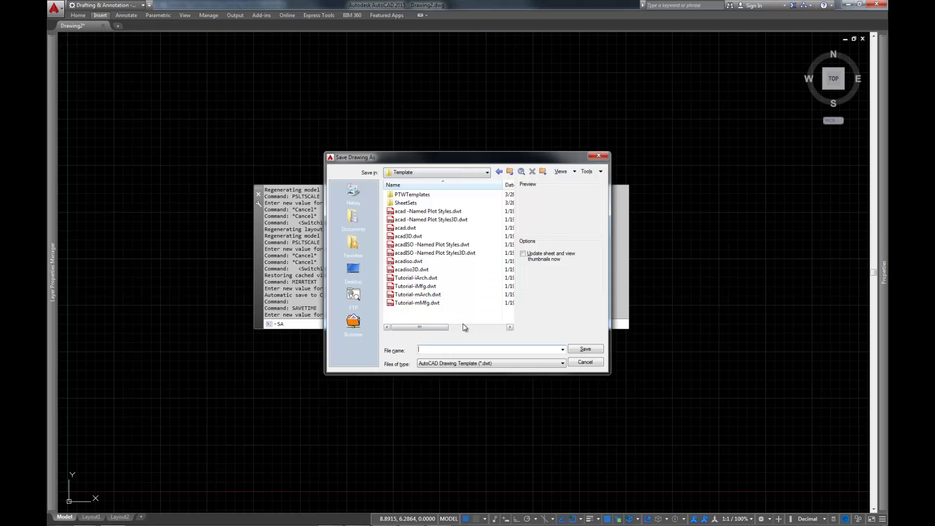
pyautogui.write('Configuring AutoCAD')
# Save the template as Configuring AutoCAD.dwt, accepting the English-measurement template options
pyautogui.press('Return')
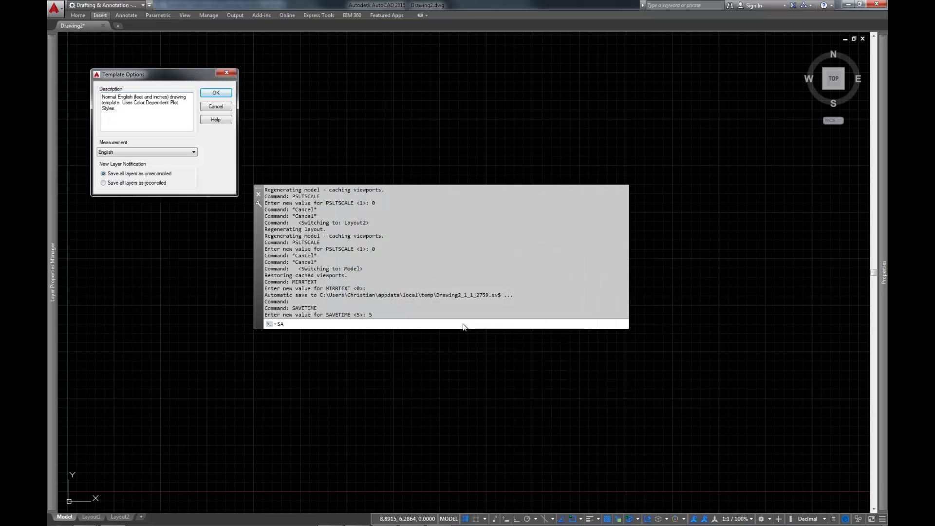
pyautogui.click(215, 92)
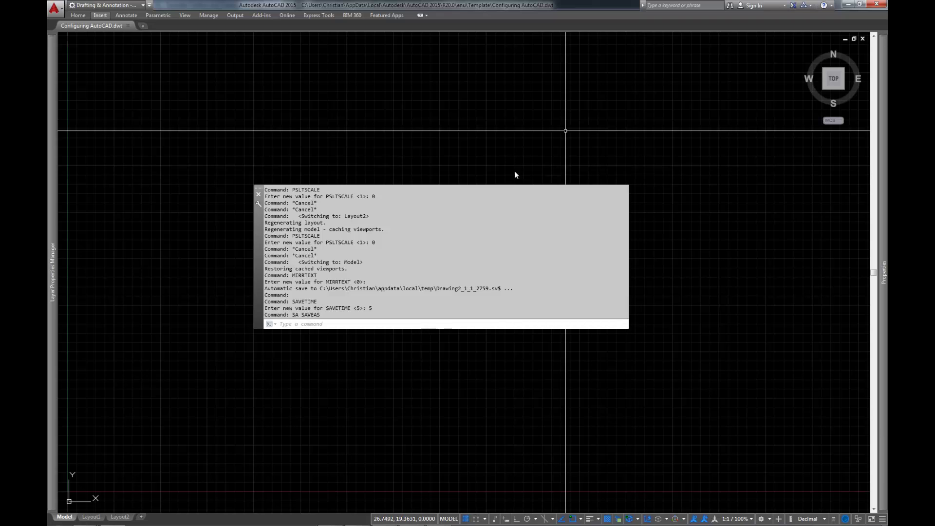
pyautogui.click(381, 323)
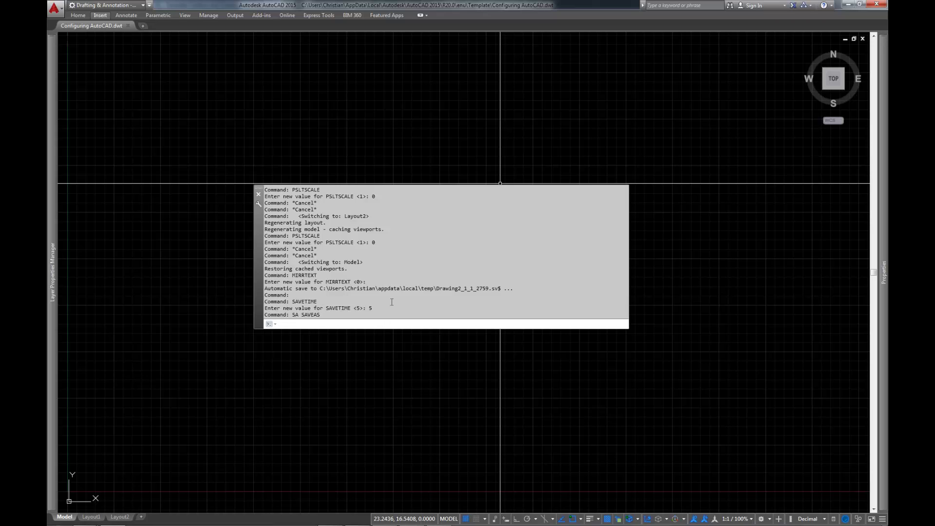
# Enter MIRRTEXT at the prompt, read its Help page, then close it
pyautogui.write('MIRRTE')
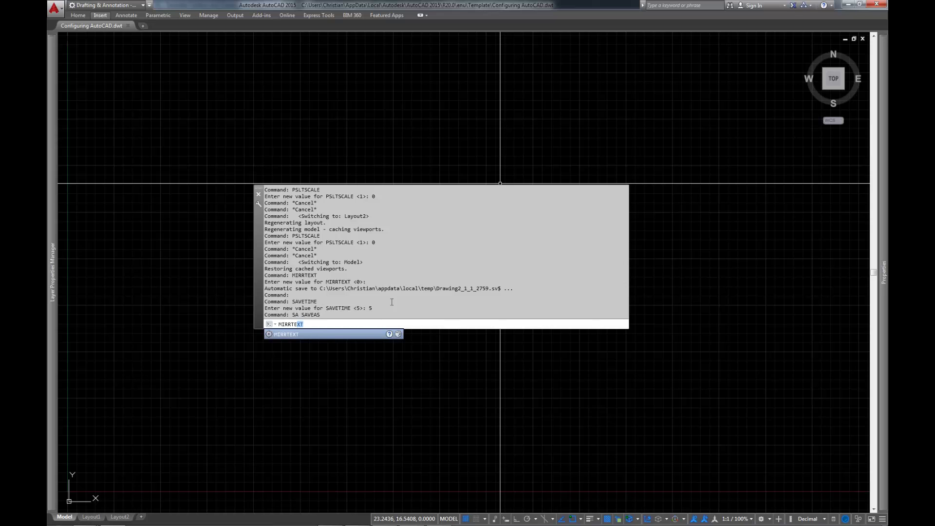
pyautogui.press('F1')
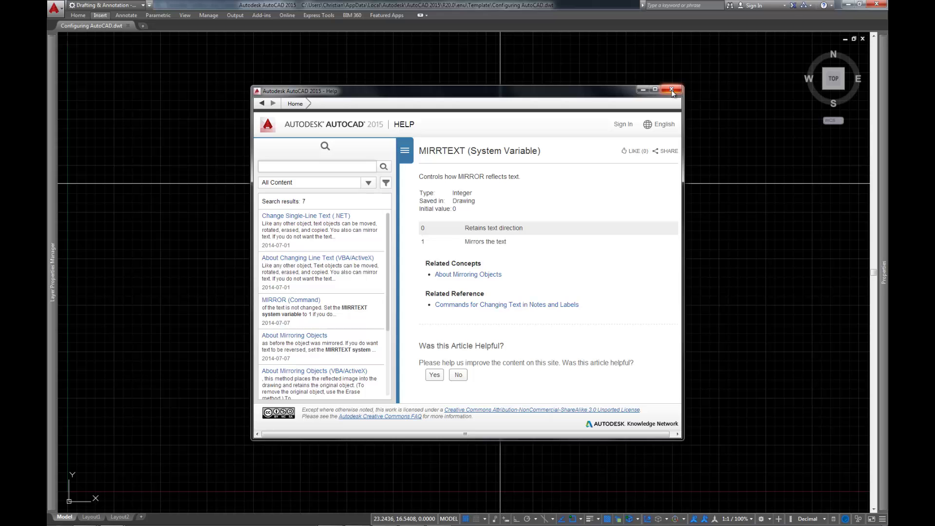
pyautogui.click(671, 90)
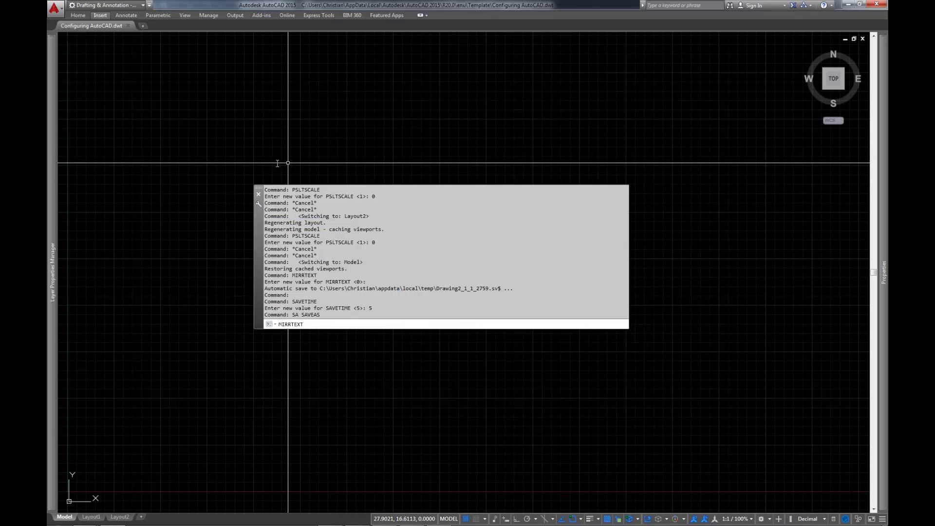